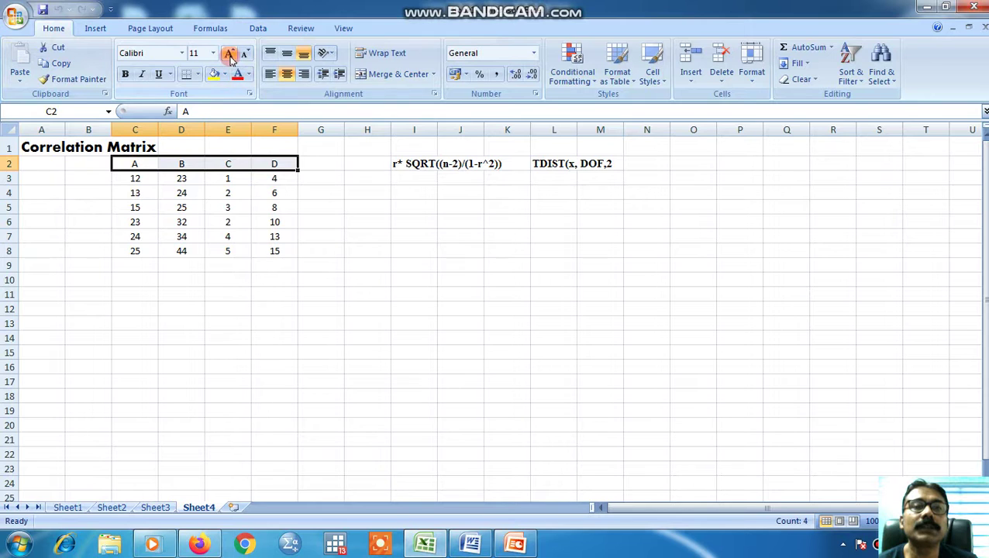
# Format the header row C2:F2 with 14-point bold text
pyautogui.click(229, 52)
pyautogui.click(229, 53)
pyautogui.click(125, 74)
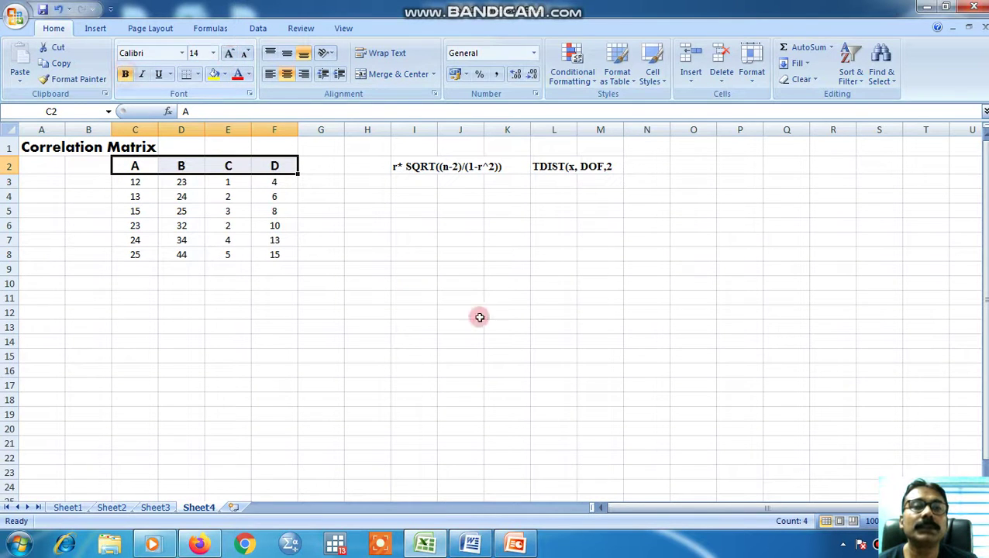
pyautogui.click(496, 326)
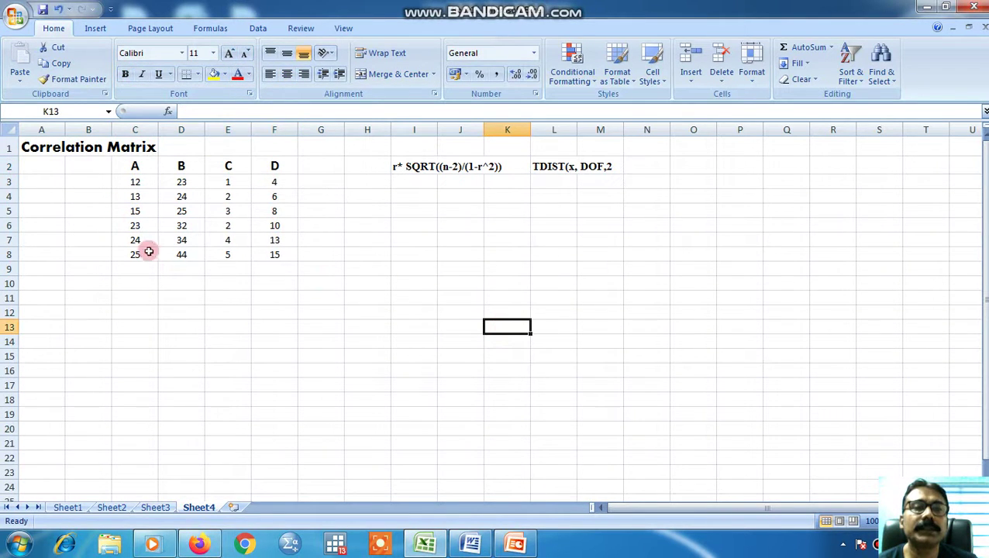
# Run the Correlation analysis on C2:F8 grouped by columns, with labels in the first row and output to a new worksheet
pyautogui.moveTo(128, 166); pyautogui.dragTo(262, 253)
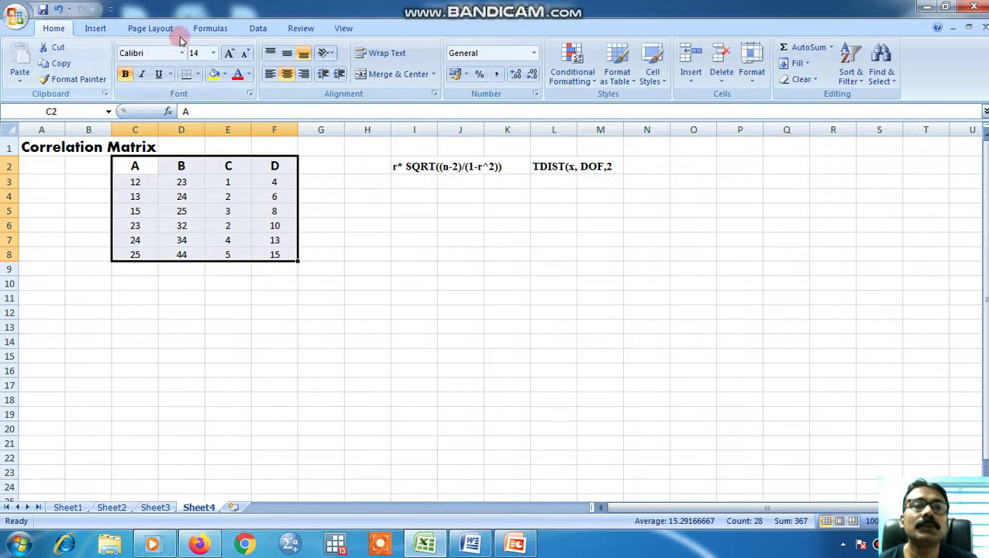
pyautogui.click(256, 30)
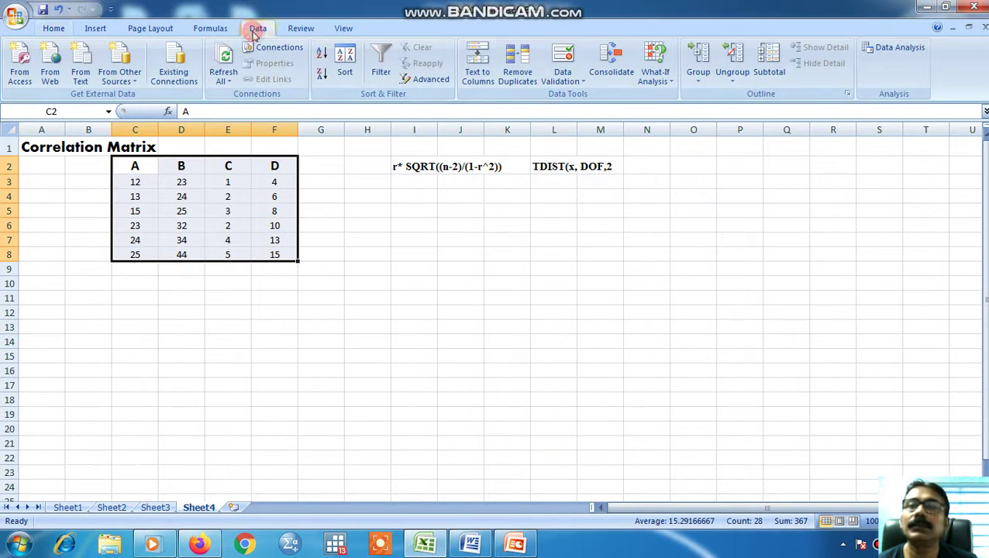
pyautogui.click(874, 46)
pyautogui.click(880, 221)
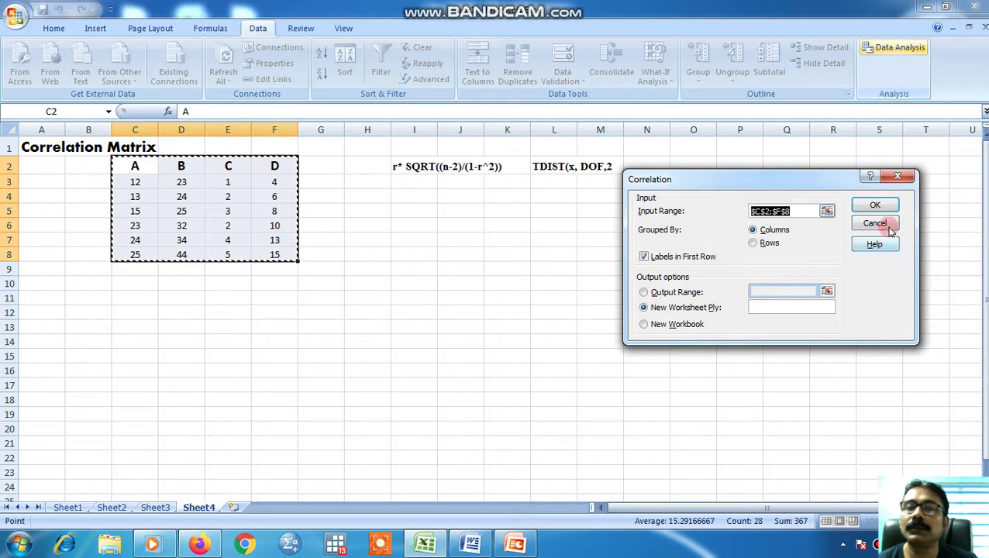
pyautogui.click(644, 307)
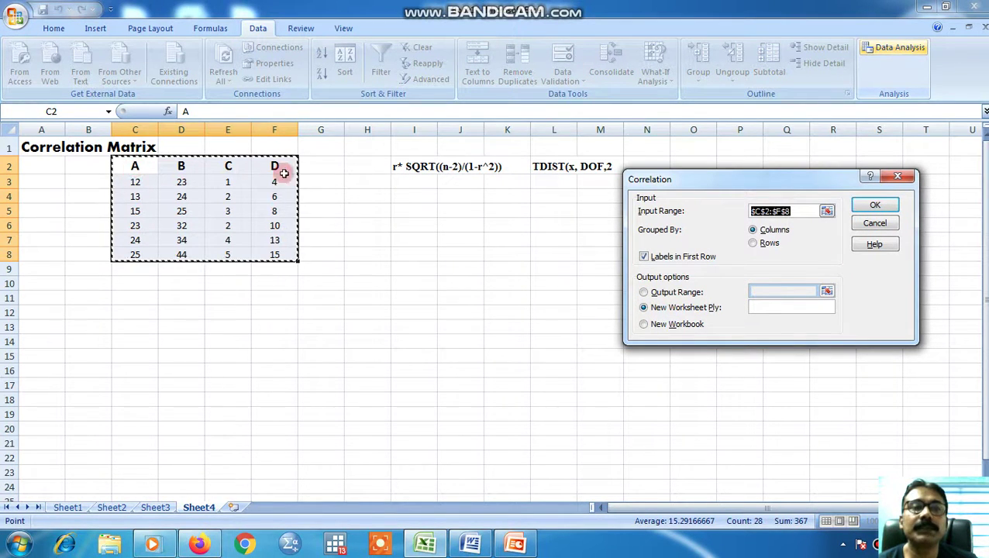
pyautogui.click(642, 258)
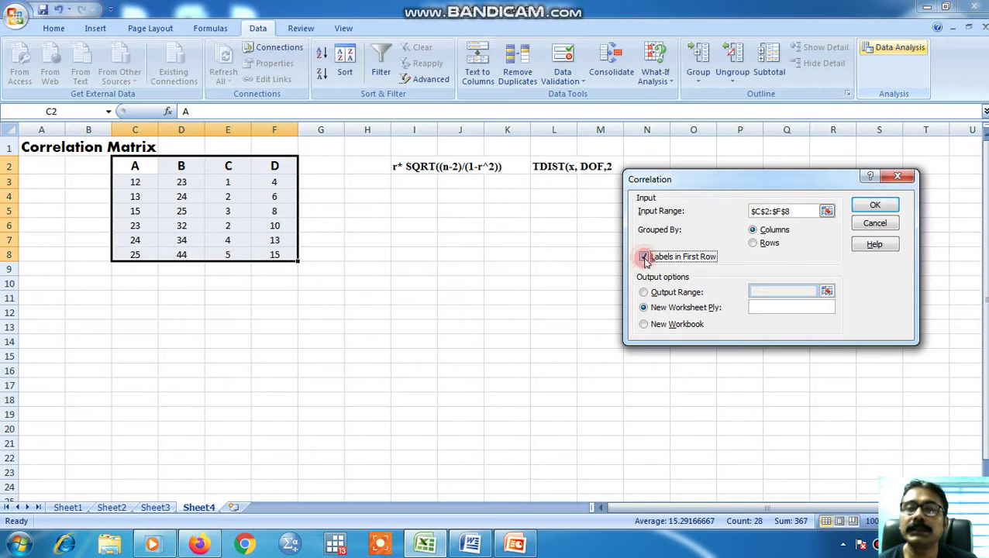
pyautogui.click(876, 205)
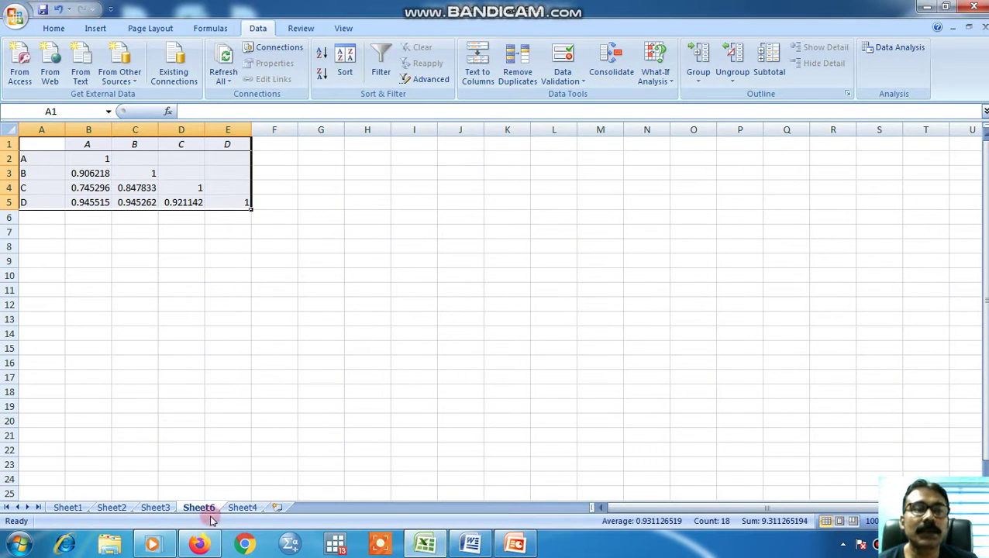
# Enter the label "r" in cell G3 beside the correlation matrix
pyautogui.click(298, 175)
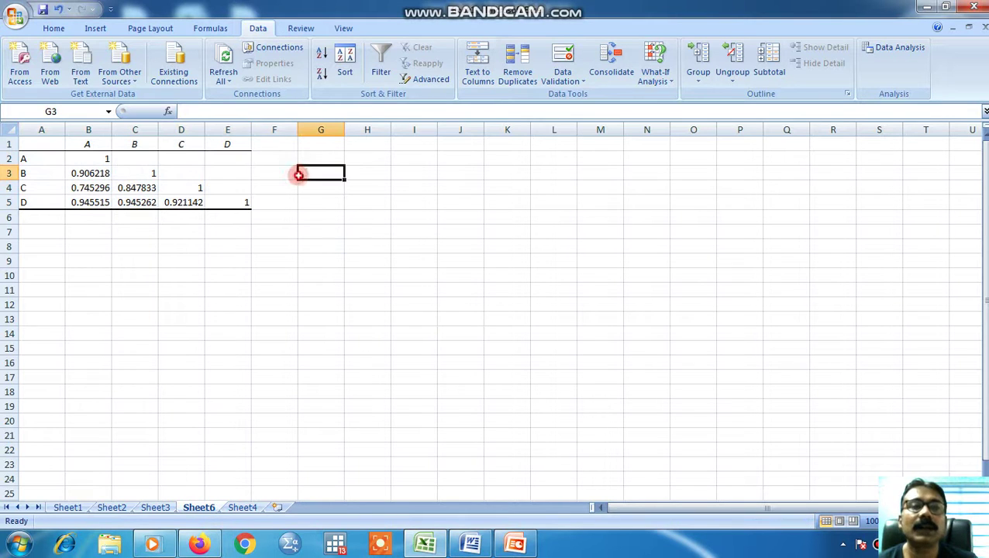
pyautogui.write('r')
pyautogui.click(355, 246)
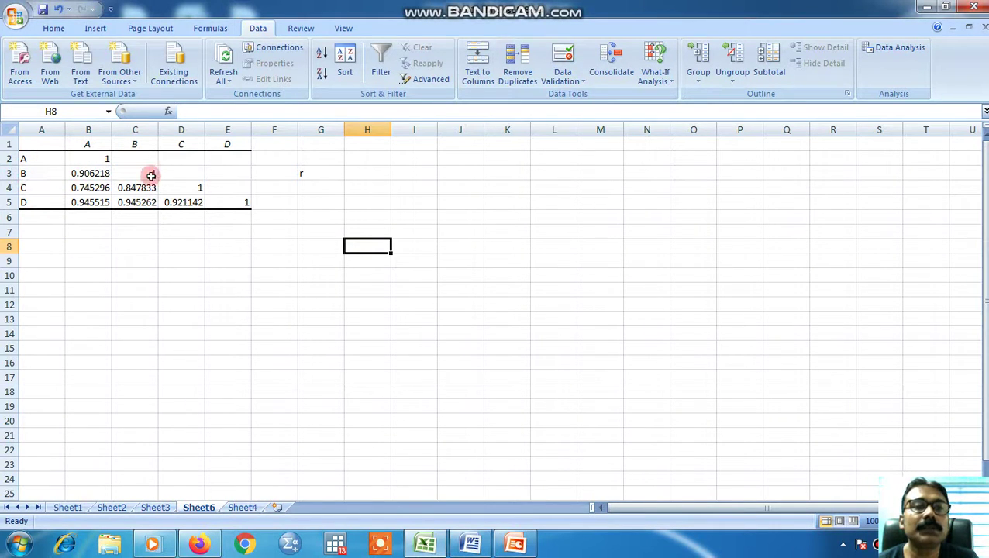
# Copy the correlation matrix range A1:E6 and paste duplicates at A9 and A18
pyautogui.click(81, 233)
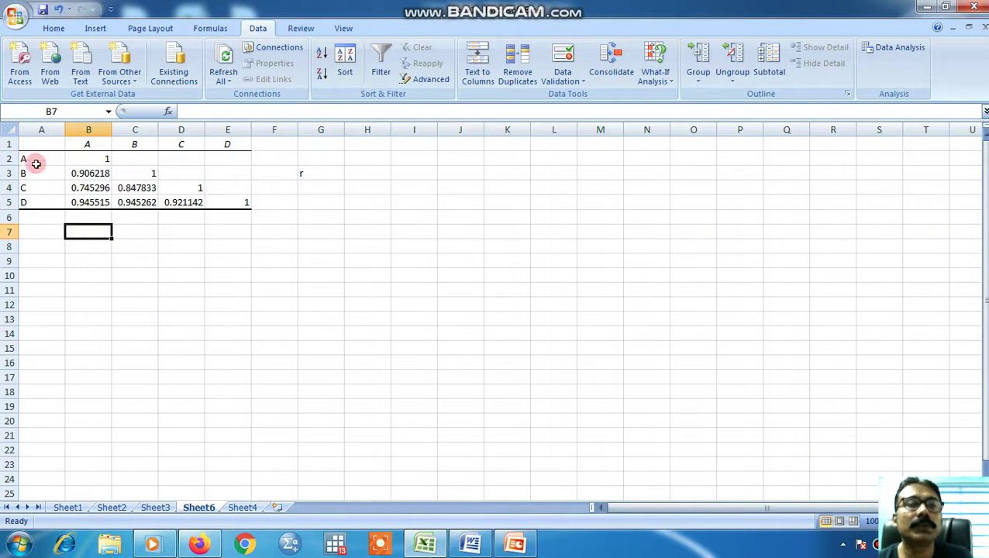
pyautogui.moveTo(31, 146); pyautogui.dragTo(221, 218)
pyautogui.rightClick(199, 187)
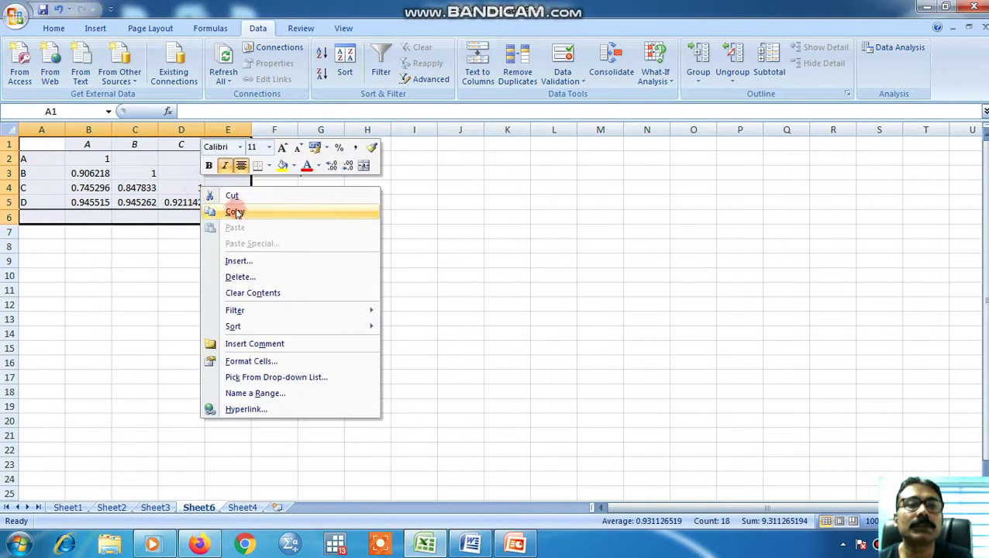
pyautogui.click(233, 211)
pyautogui.rightClick(55, 262)
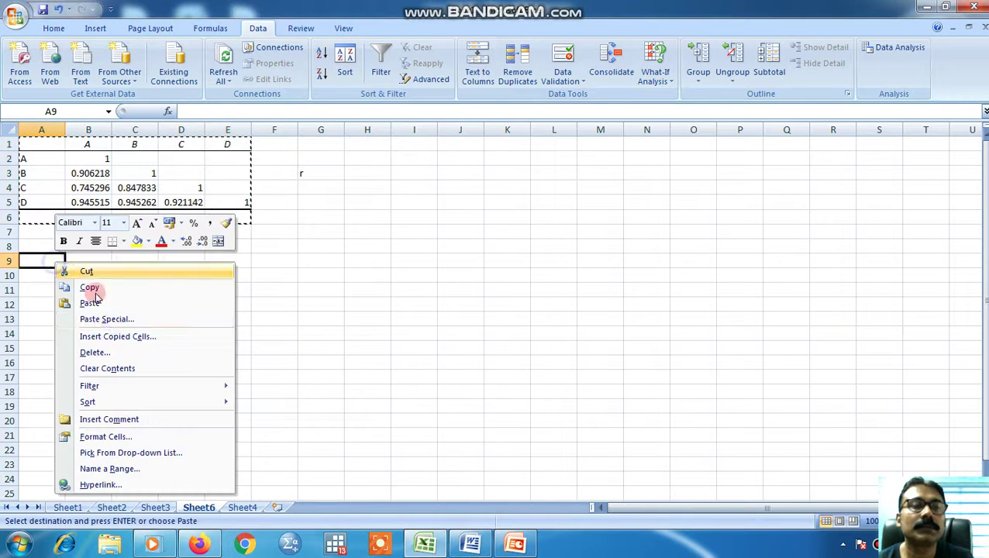
pyautogui.click(90, 303)
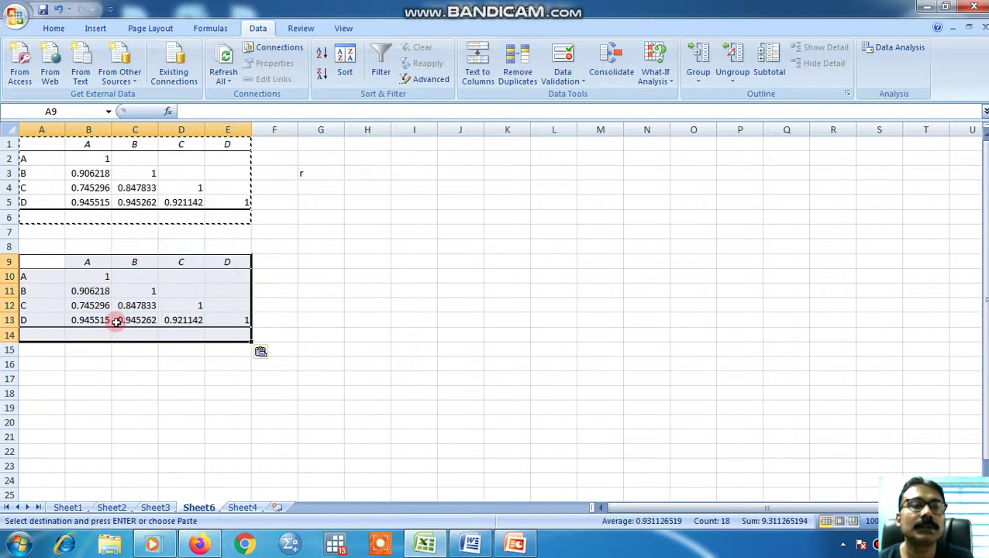
pyautogui.click(40, 392)
pyautogui.rightClick(43, 393)
pyautogui.click(79, 201)
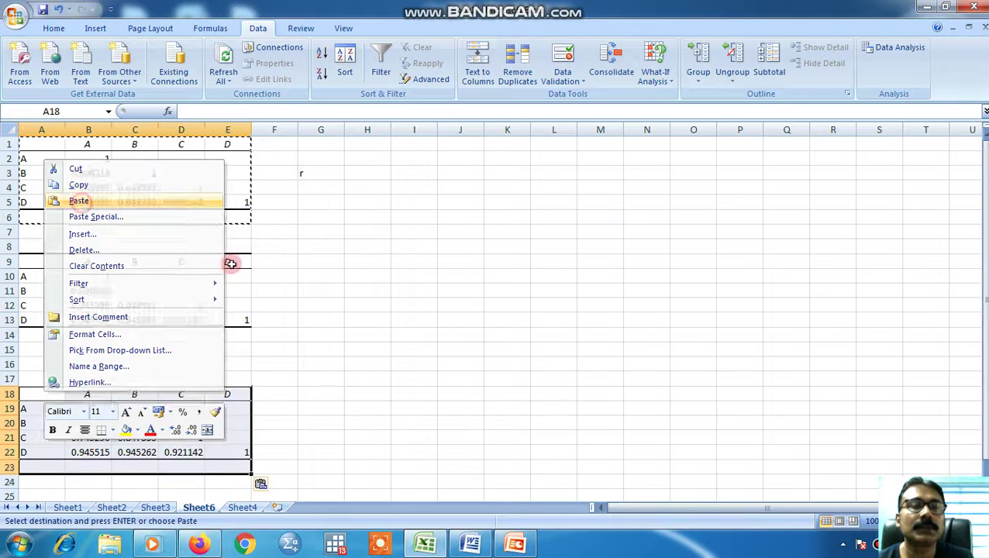
# Label the second matrix "t value" in G11 and clear its coefficients below the diagonal
pyautogui.click(317, 284)
pyautogui.write('t value')
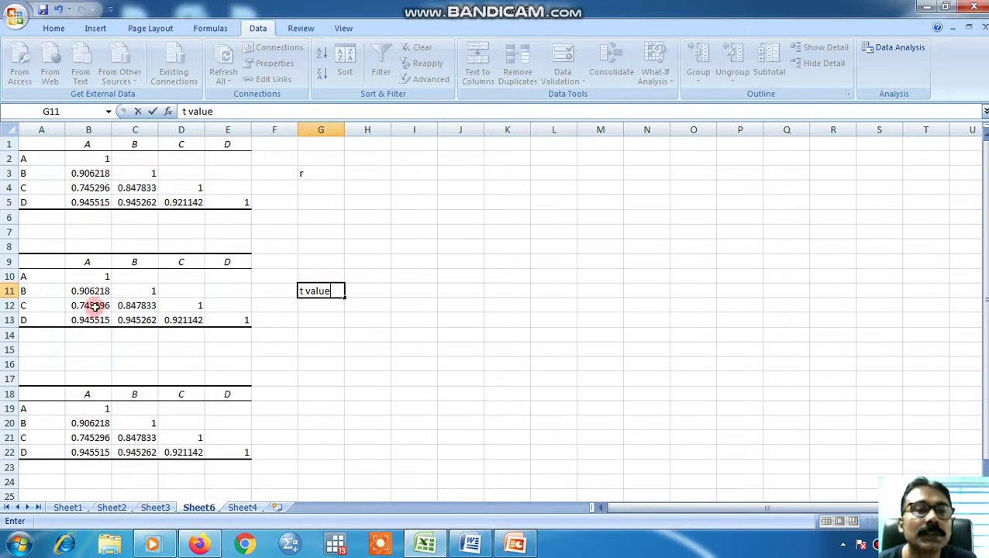
pyautogui.moveTo(89, 291); pyautogui.dragTo(128, 315)
pyautogui.press('Delete')
pyautogui.press('Delete')
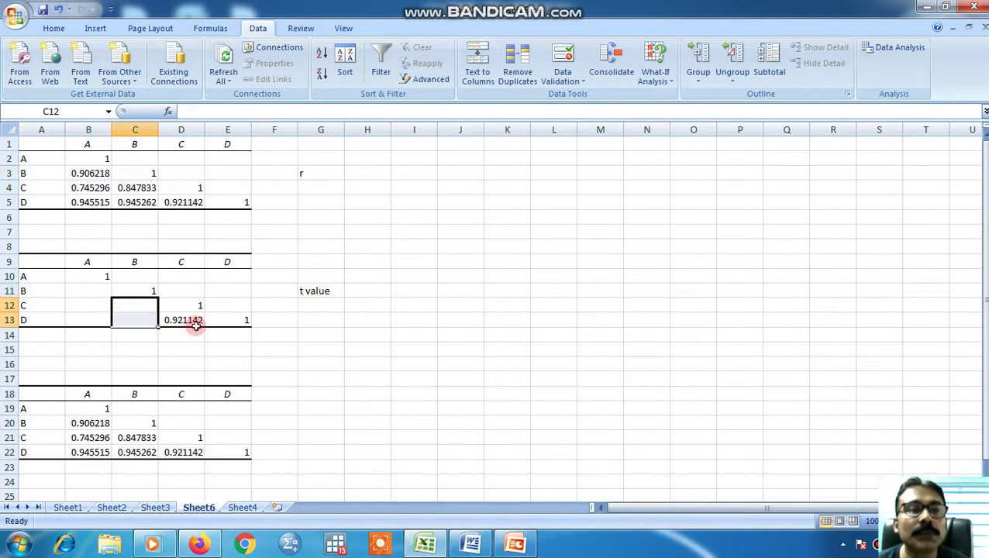
pyautogui.click(197, 324)
pyautogui.press('Delete')
# Clear the third matrix's coefficients below the diagonal and label it "p value" in G20
pyautogui.moveTo(89, 424); pyautogui.dragTo(130, 456)
pyautogui.press('Delete')
pyautogui.press('Delete')
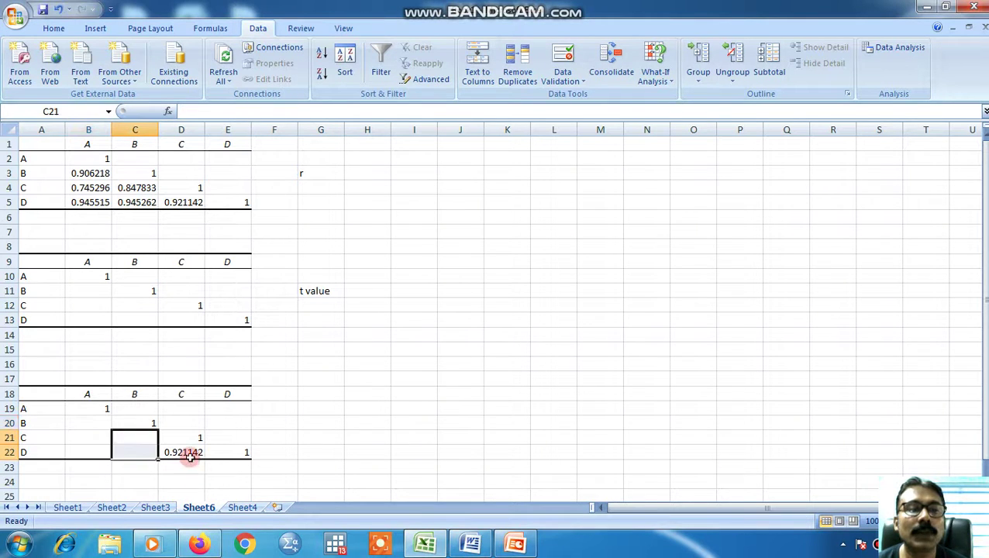
pyautogui.click(187, 455)
pyautogui.press('Delete')
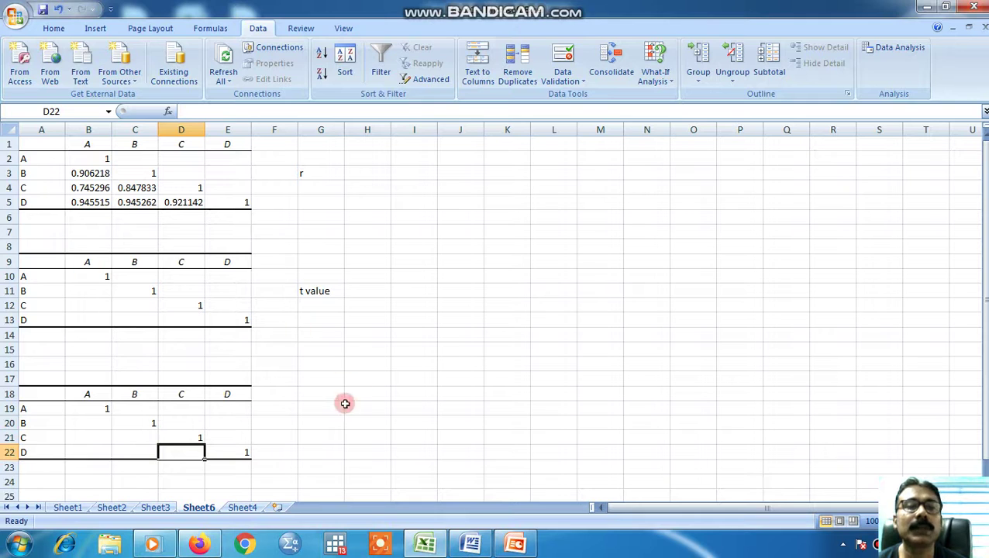
pyautogui.click(315, 427)
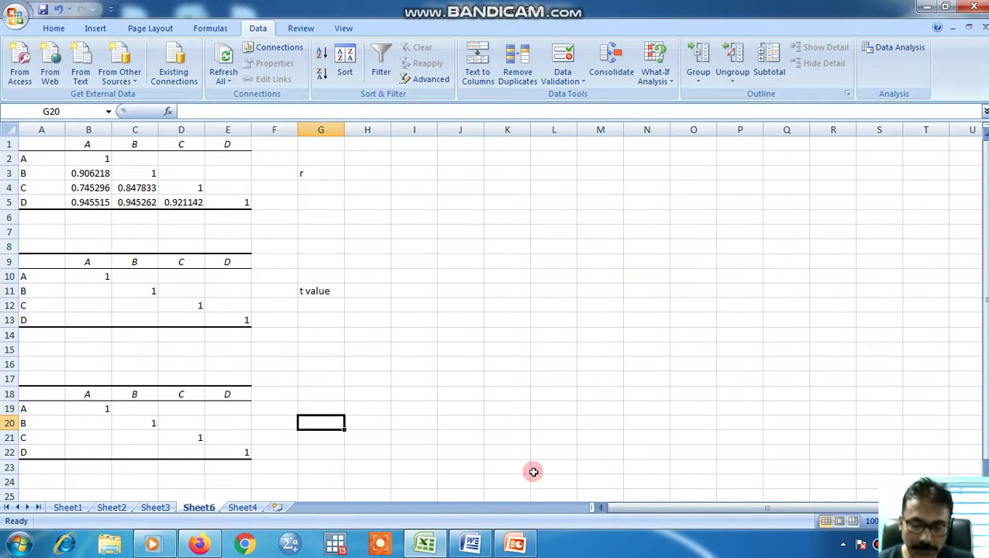
pyautogui.write('p value')
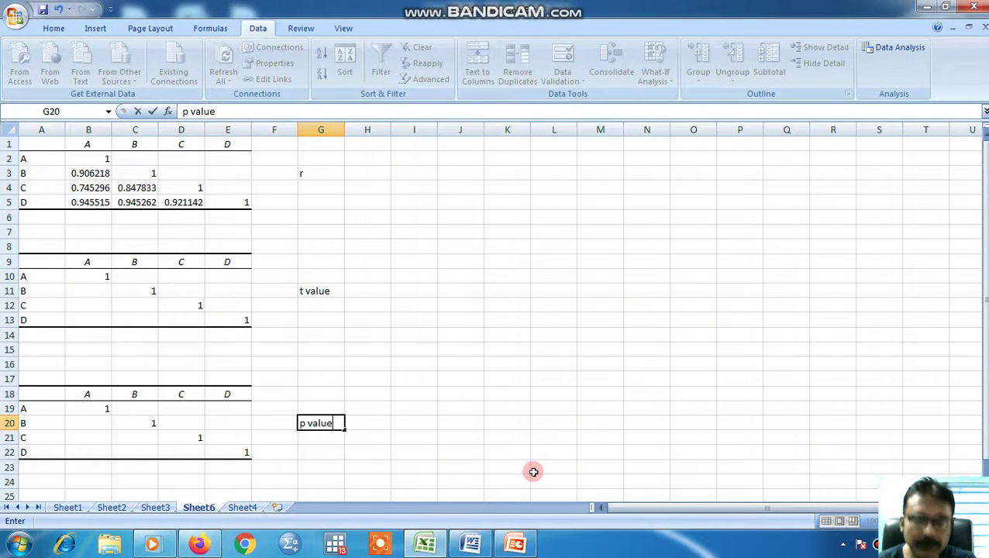
pyautogui.click(700, 351)
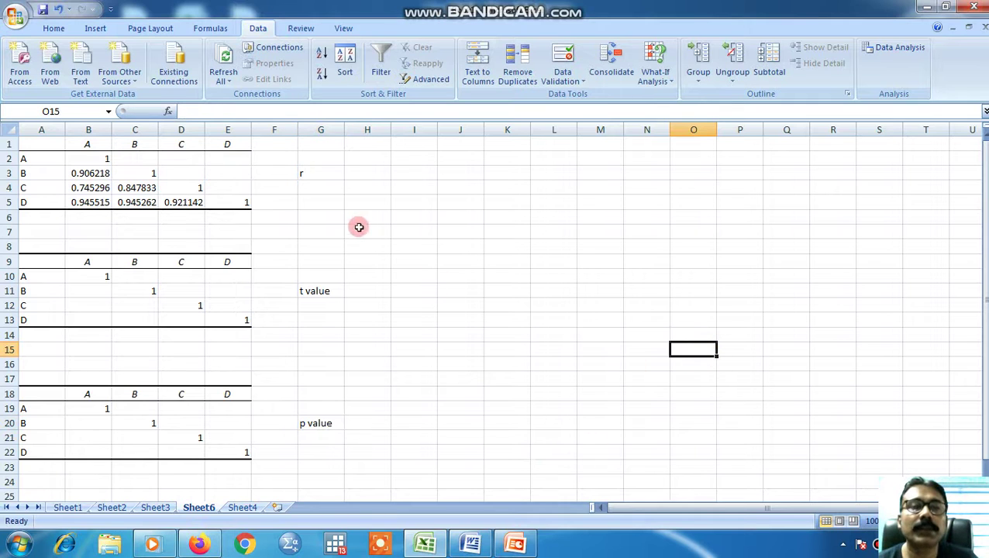
# Copy the SQRT and TDIST formula notes in I2:M2 of Sheet4 and paste them at J2 of Sheet6
pyautogui.click(243, 507)
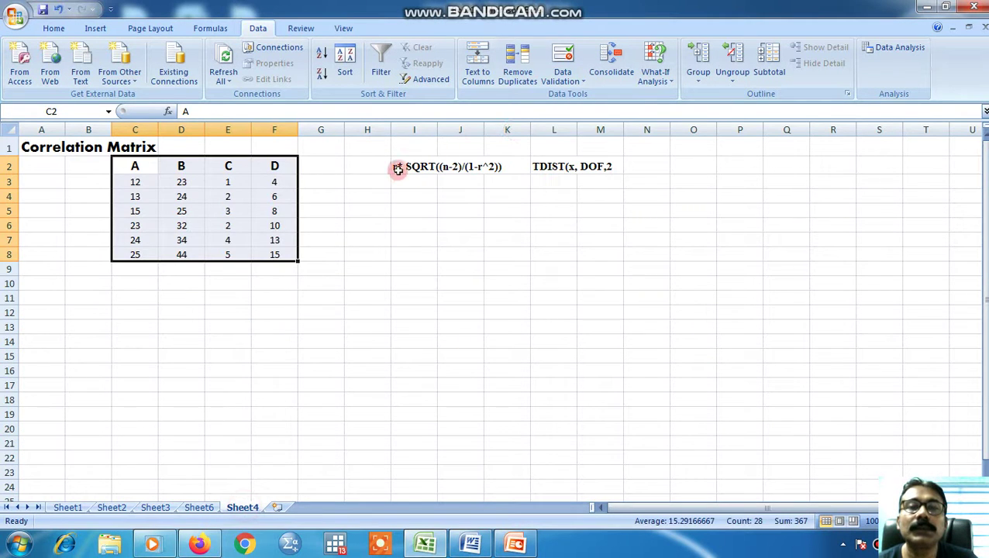
pyautogui.moveTo(397, 166); pyautogui.dragTo(597, 166)
pyautogui.rightClick(530, 165)
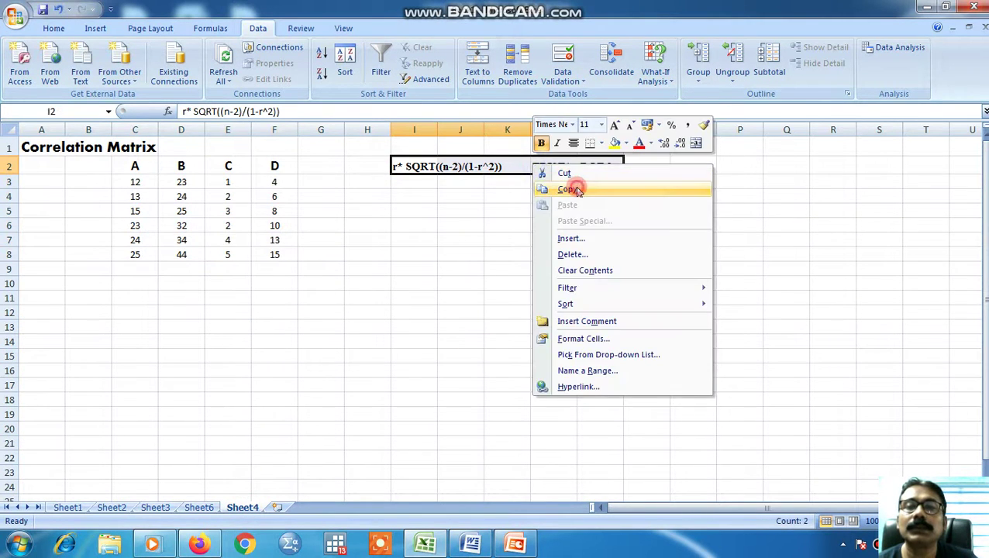
pyautogui.click(574, 188)
pyautogui.click(200, 508)
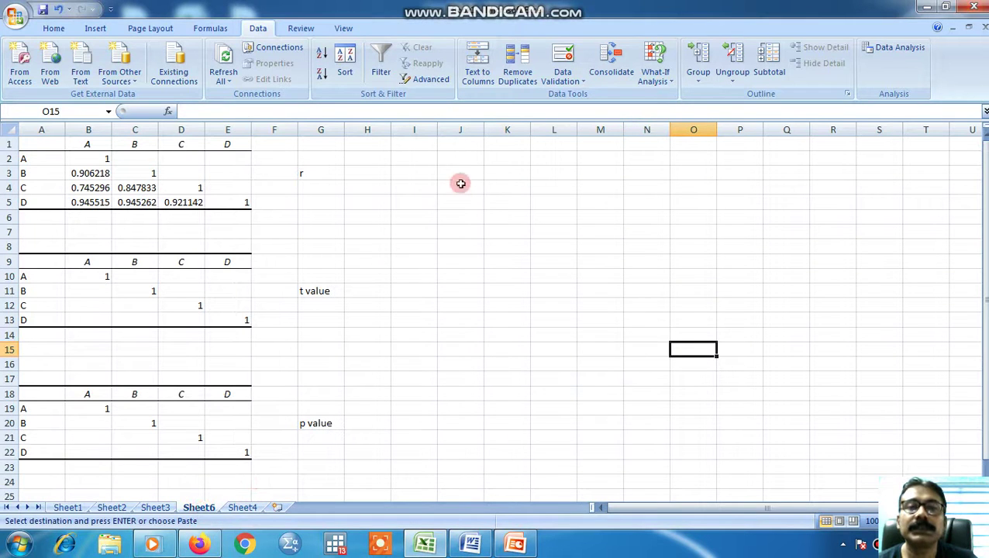
pyautogui.click(471, 160)
pyautogui.rightClick(470, 160)
pyautogui.click(497, 200)
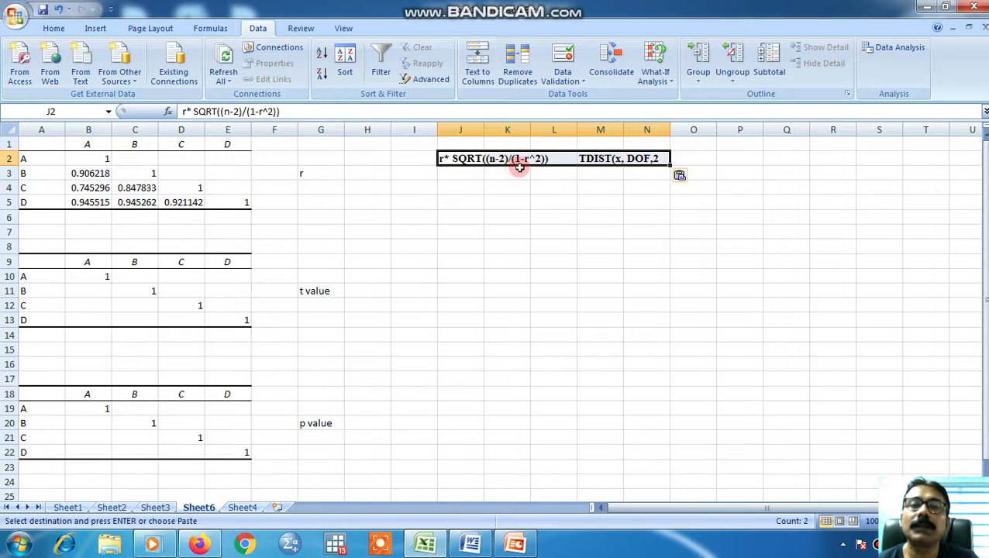
# Begin the t-value formula in B11 with =B3*, referencing the correlation coefficient of A and B
pyautogui.click(78, 290)
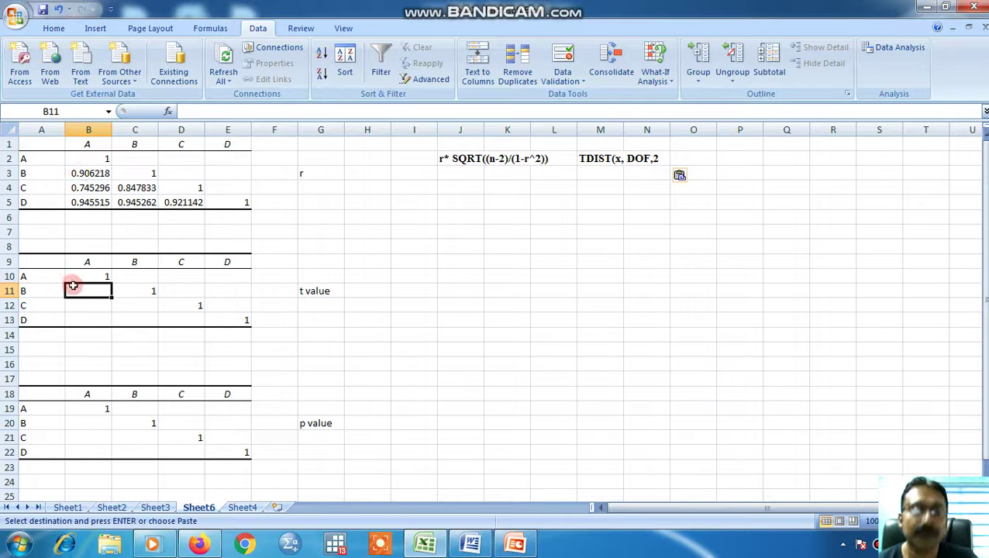
pyautogui.write('=')
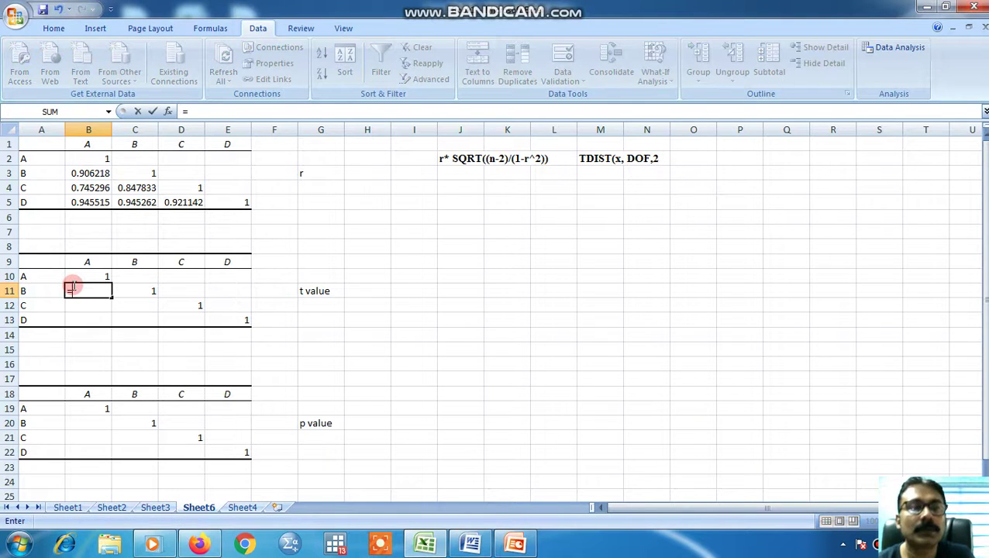
pyautogui.click(79, 172)
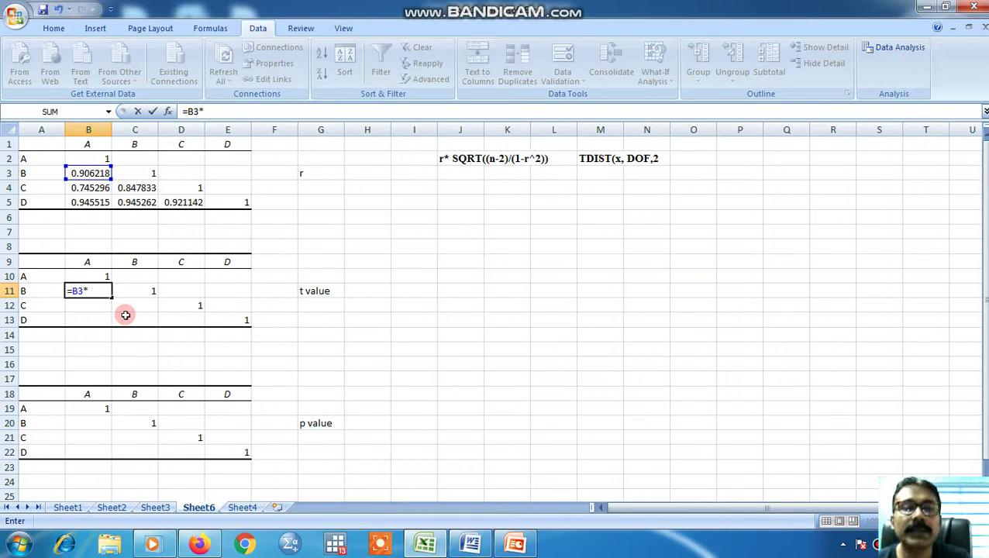
pyautogui.write('*')
# Check the number of observations per variable on Sheet4, return to Sheet6 and remove the stray sheet reference from the B11 formula
pyautogui.click(241, 507)
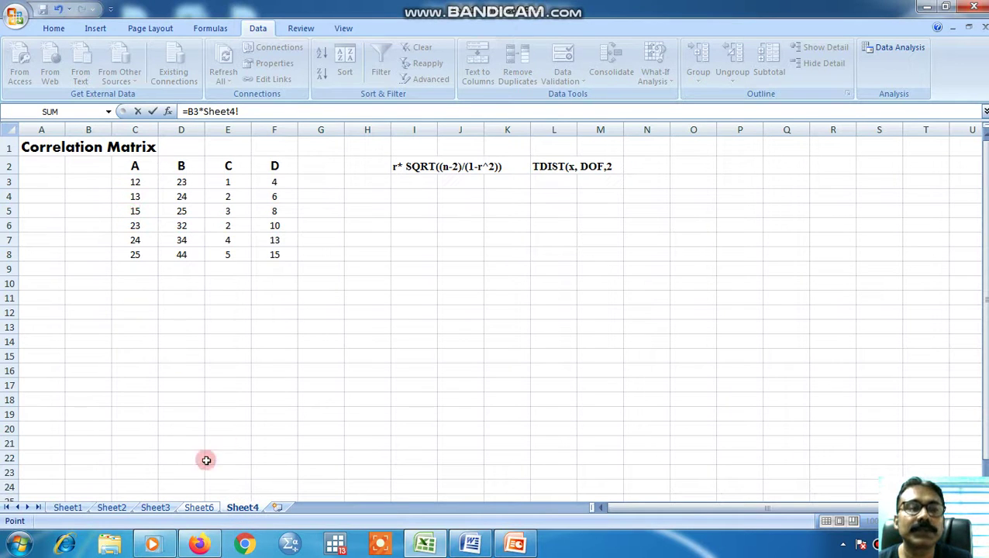
pyautogui.click(197, 507)
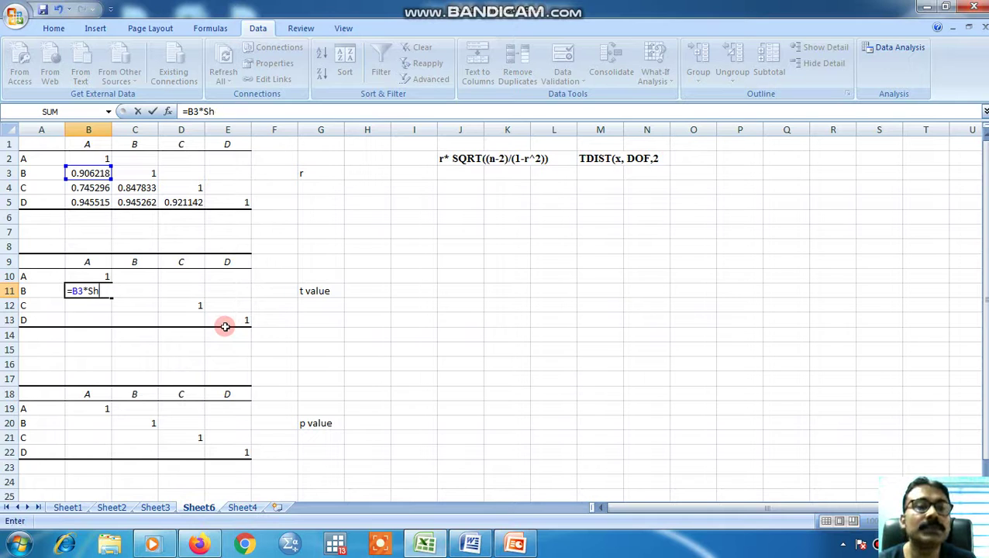
pyautogui.press('BackSpace')
pyautogui.press('BackSpace')
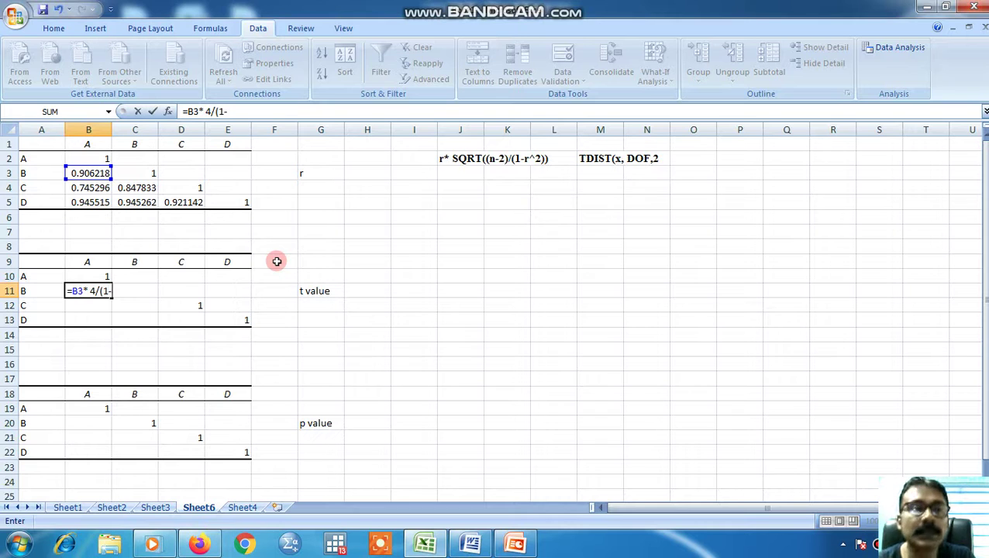
# Complete the t-value formula in B11 as =B3*4/(1-B3^2)
pyautogui.click(84, 172)
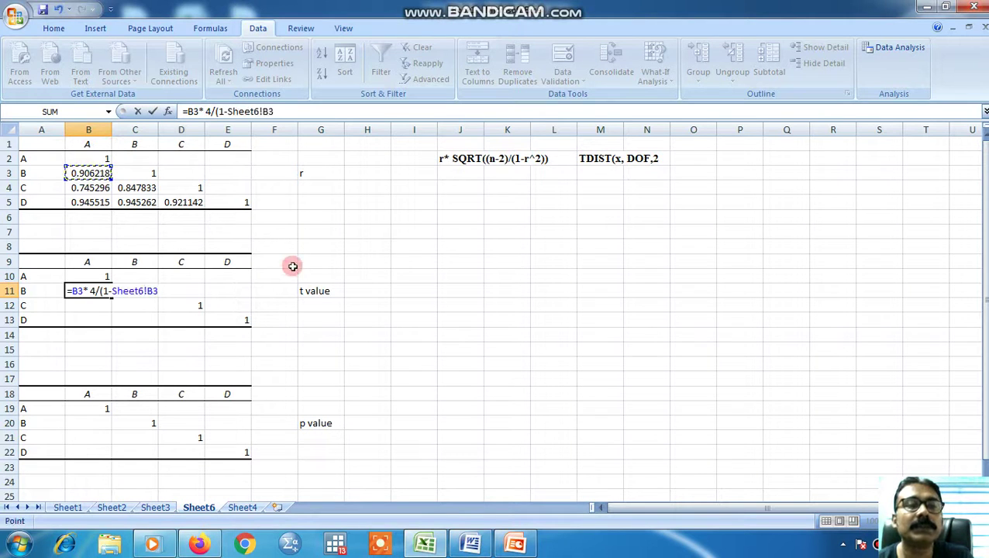
pyautogui.moveTo(112, 291); pyautogui.dragTo(158, 291)
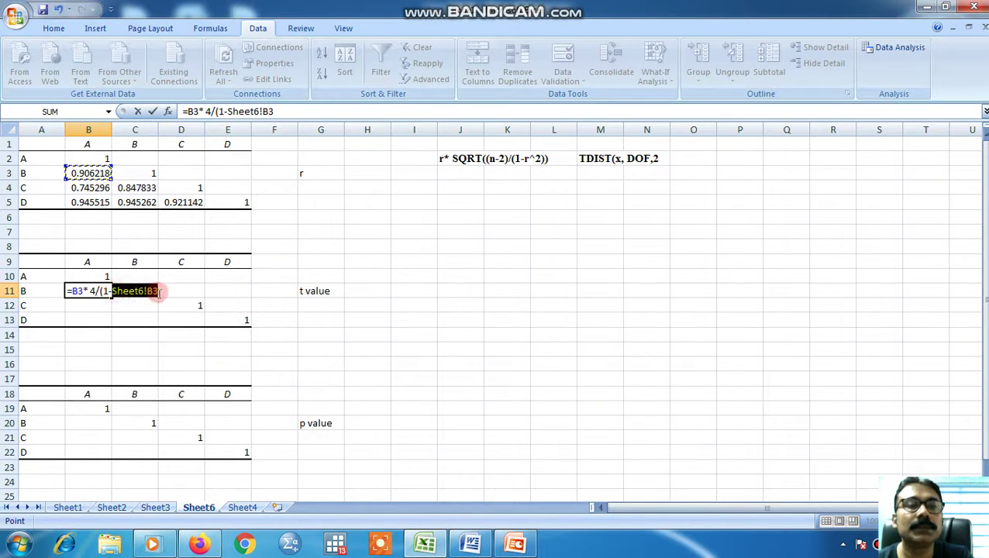
pyautogui.press('BackSpace')
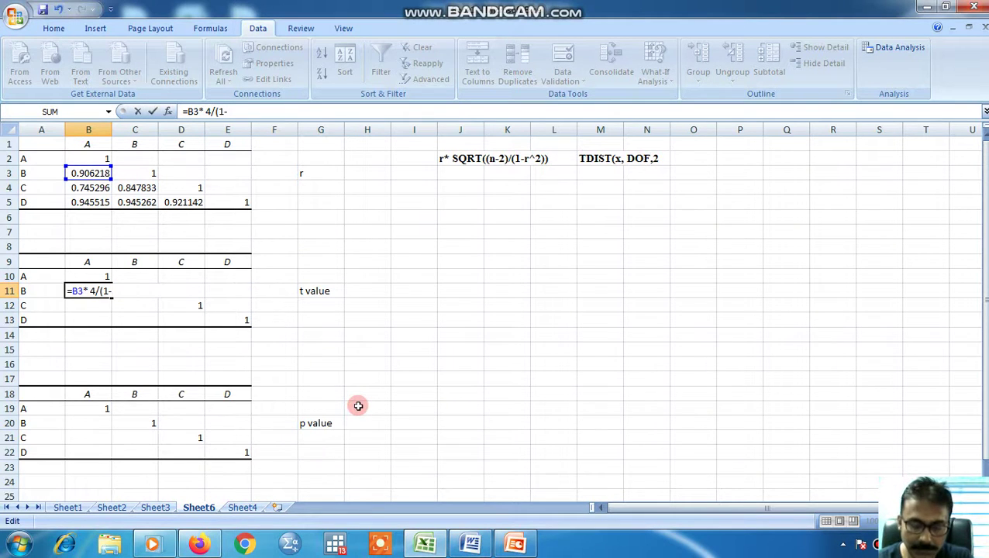
pyautogui.write('b3')
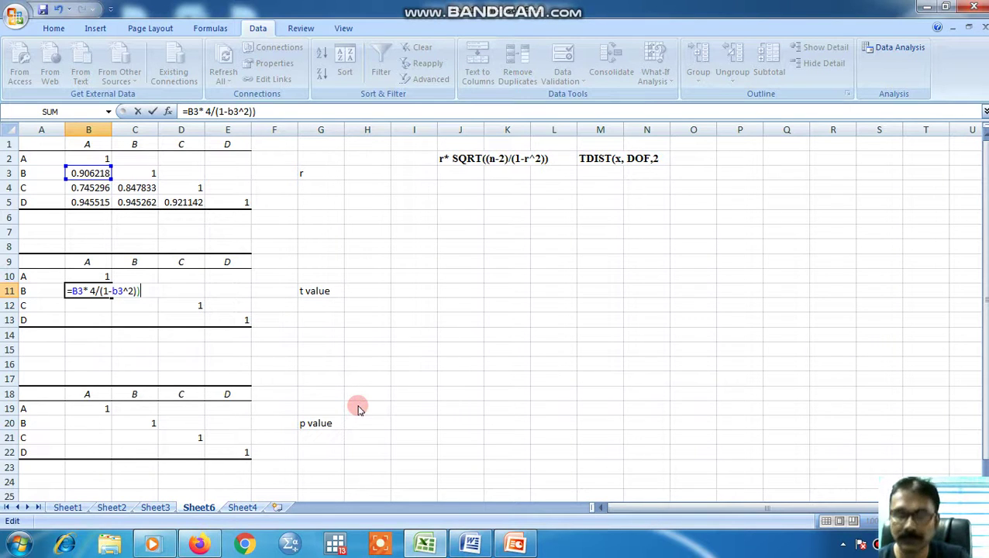
pyautogui.write('^2))')
pyautogui.press('Return')
pyautogui.click(468, 324)
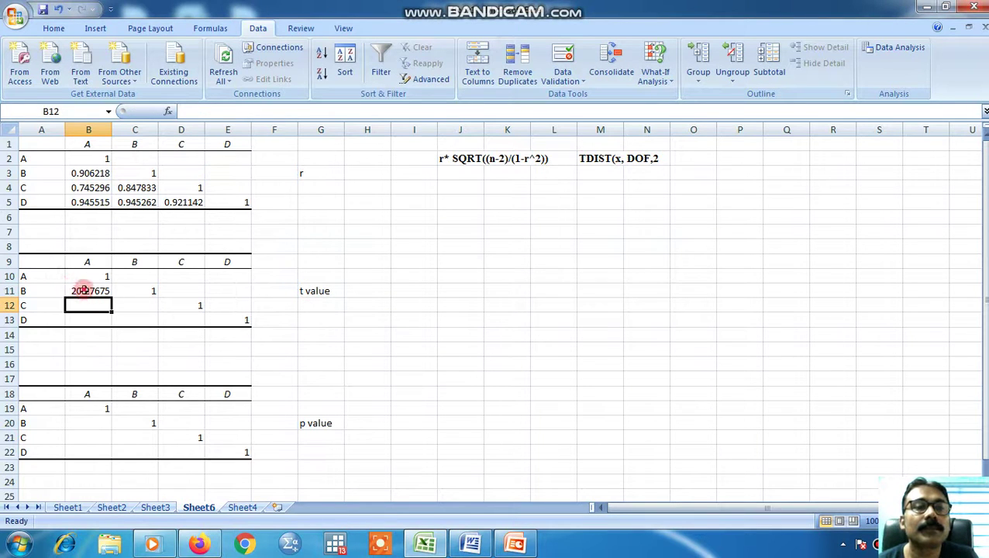
# Fill the t-value formula from B11 into the remaining cells below the diagonal: B12:B13, C12:C13 and D13
pyautogui.click(83, 290)
pyautogui.moveTo(112, 297); pyautogui.dragTo(159, 322)
pyautogui.click(80, 304)
pyautogui.click(130, 307)
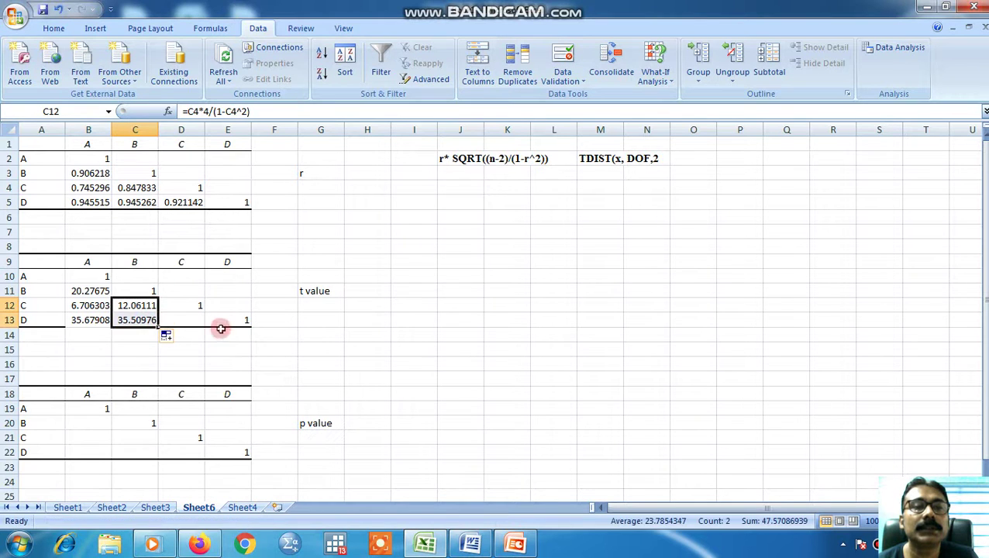
pyautogui.click(157, 324)
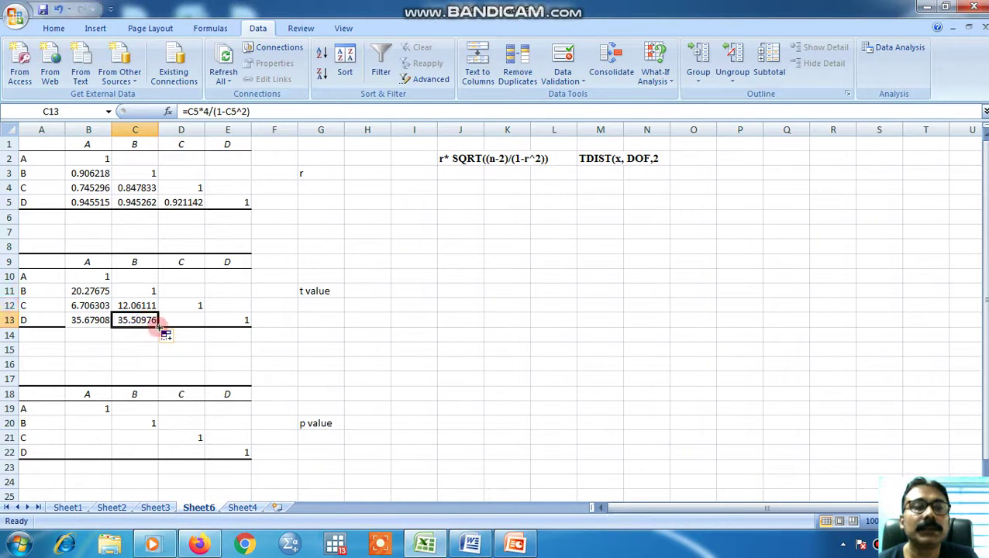
pyautogui.moveTo(157, 320)
pyautogui.mouseDown()
pyautogui.moveTo(178, 323)
pyautogui.moveTo(142, 317)
pyautogui.mouseUp()
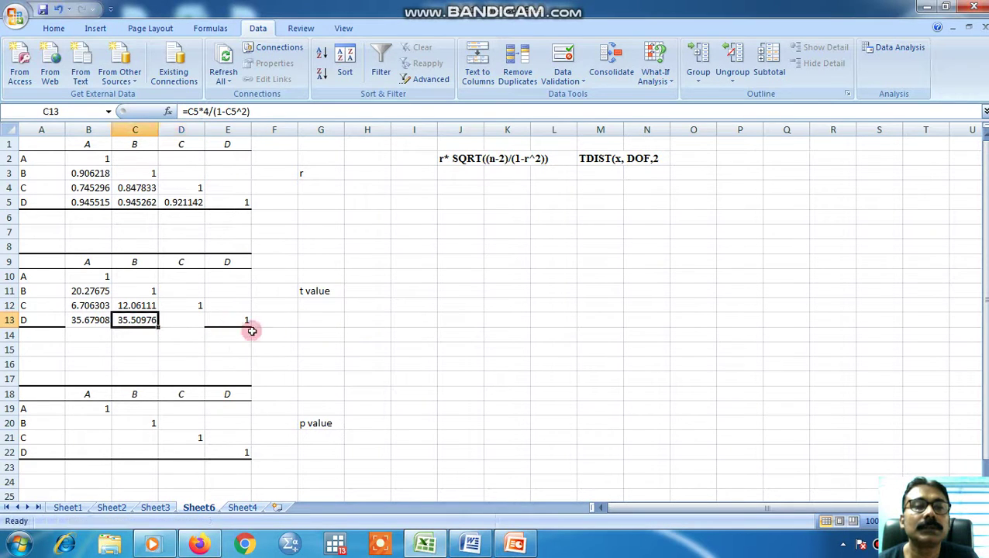
pyautogui.click(186, 321)
pyautogui.click(148, 323)
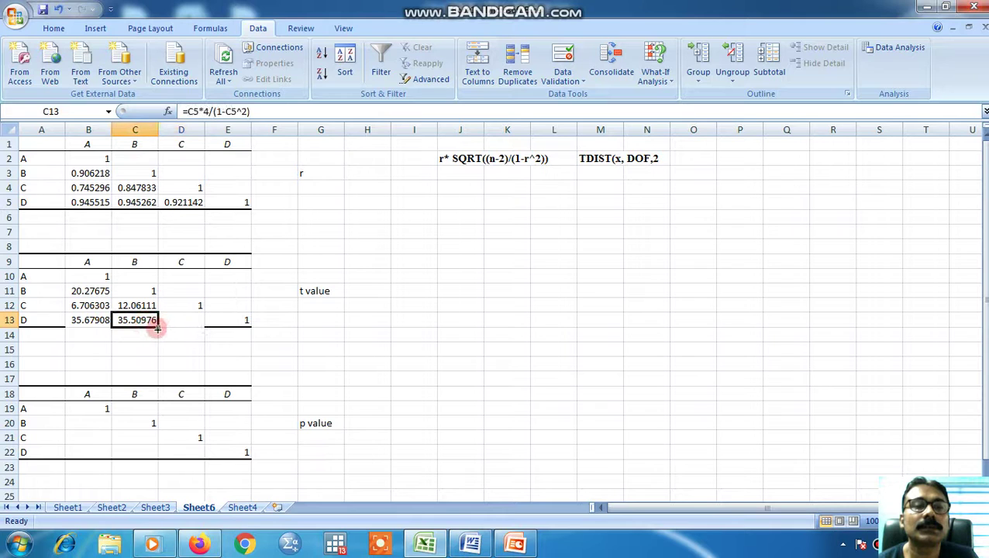
pyautogui.moveTo(157, 327); pyautogui.dragTo(190, 325)
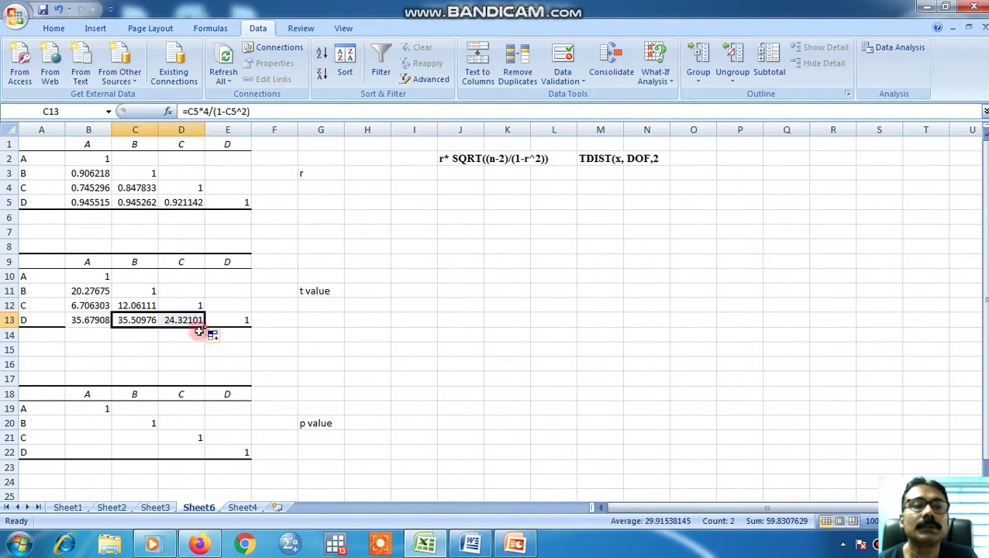
pyautogui.click(431, 346)
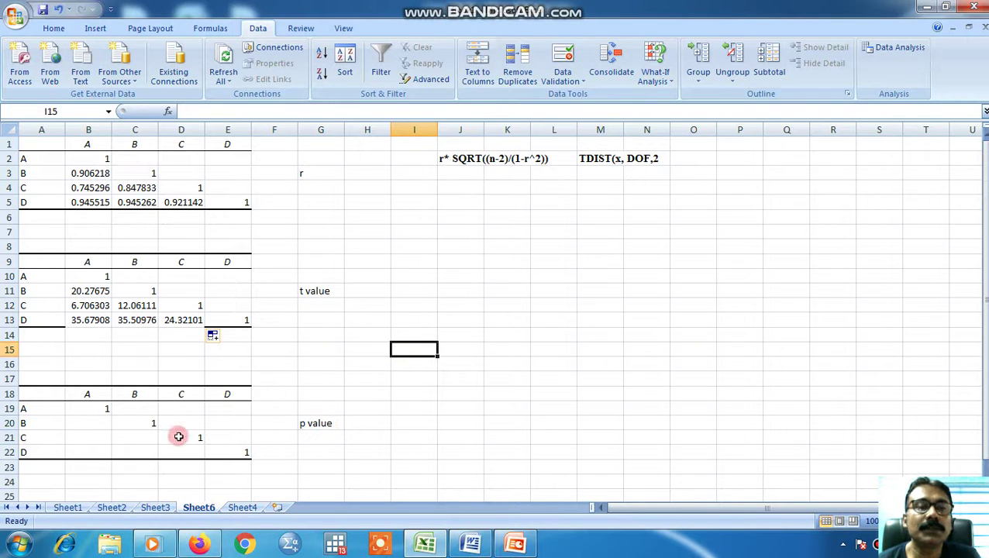
# Calculate the p value of A and B in B20 with =TDIST(B11,4,2)
pyautogui.click(84, 427)
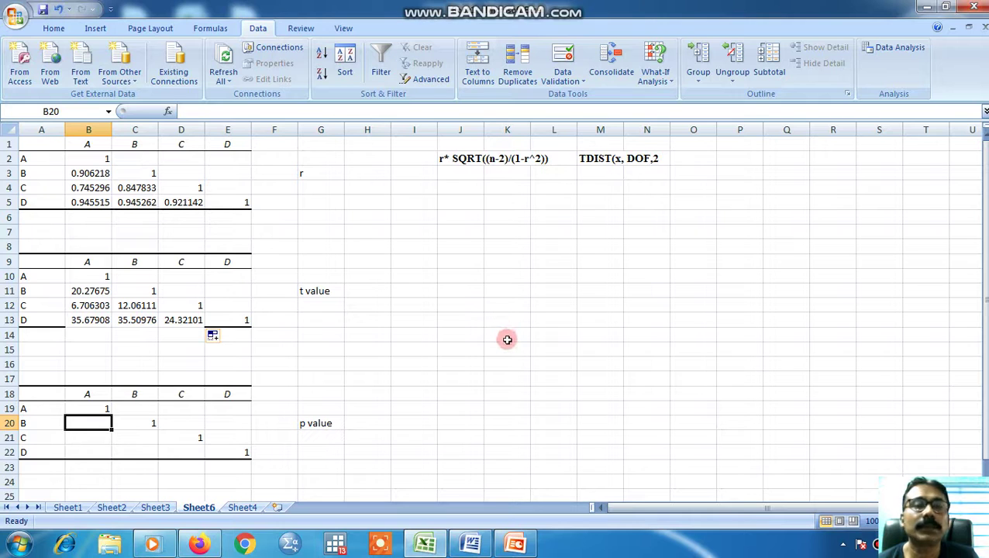
pyautogui.write('=')
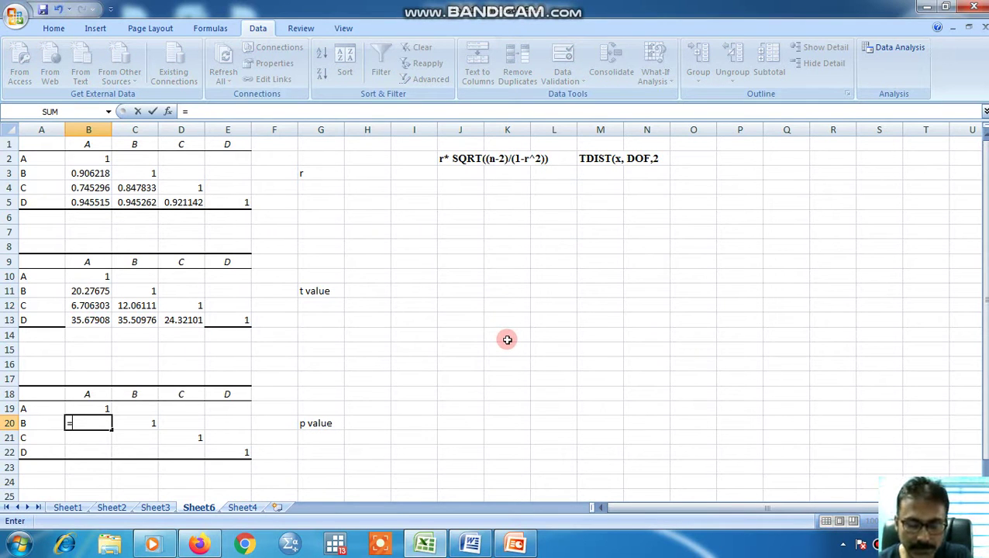
pyautogui.write('tdis')
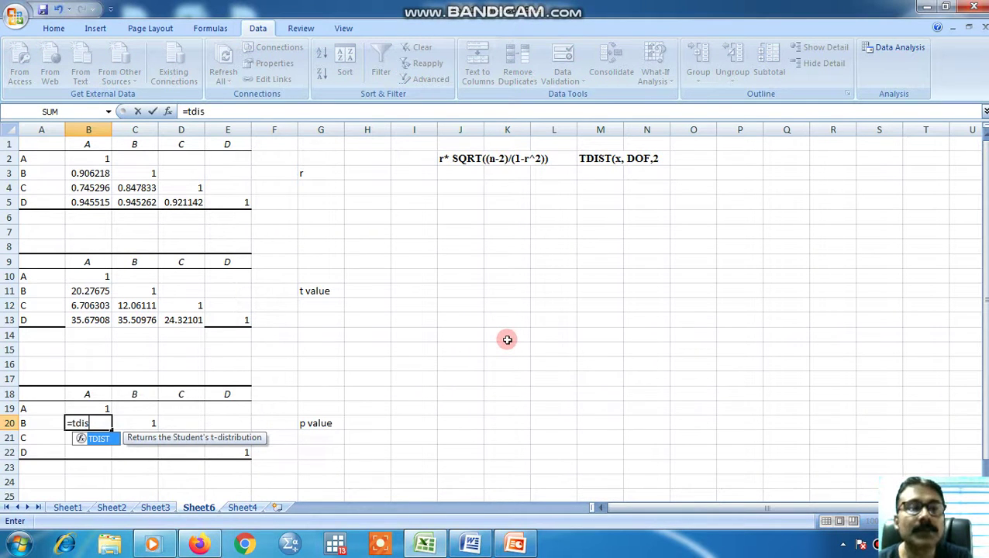
pyautogui.doubleClick(99, 441)
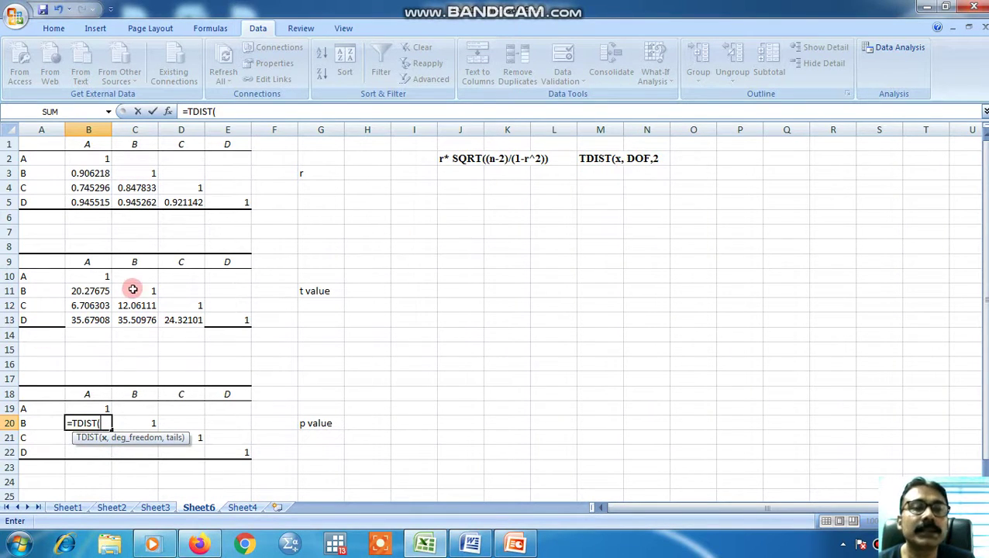
pyautogui.click(87, 292)
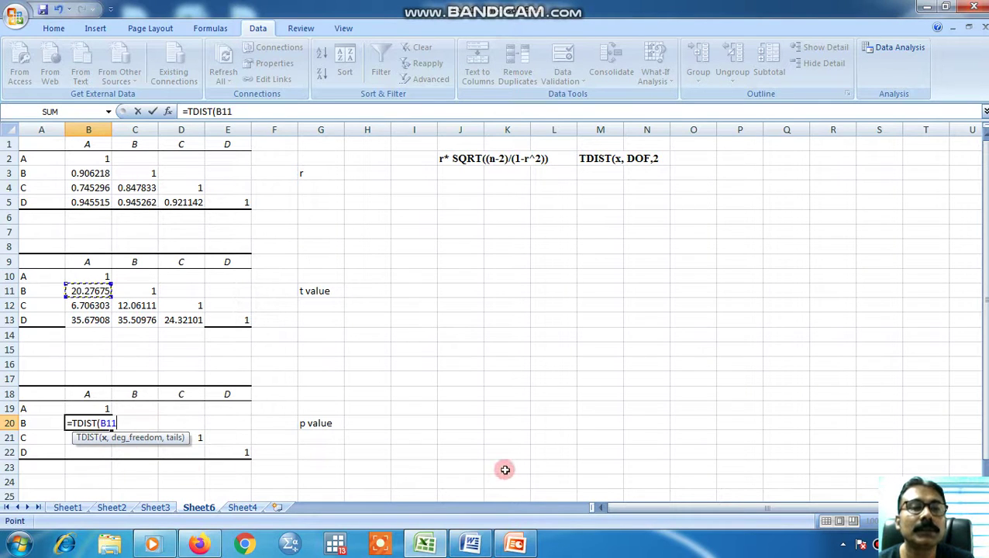
pyautogui.write(',4')
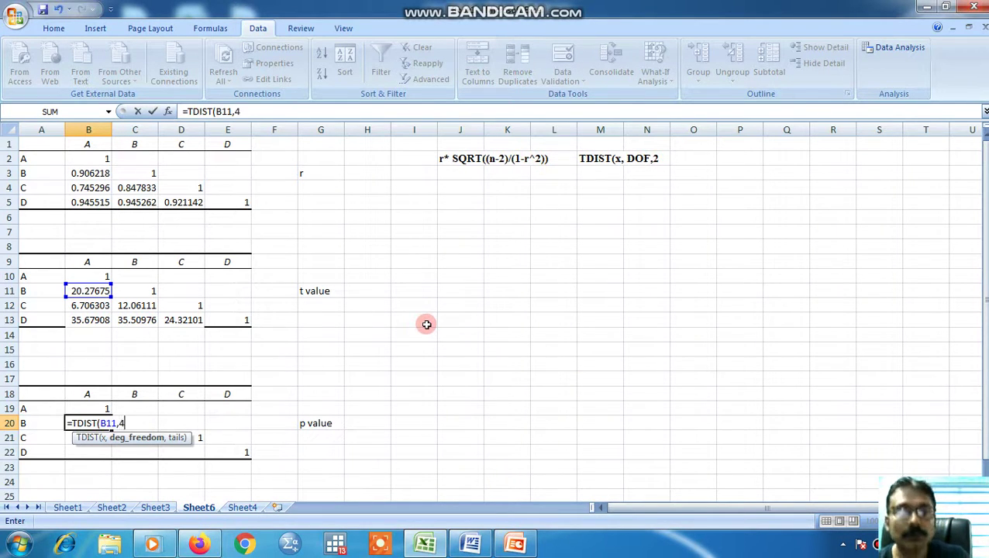
pyautogui.write(',2')
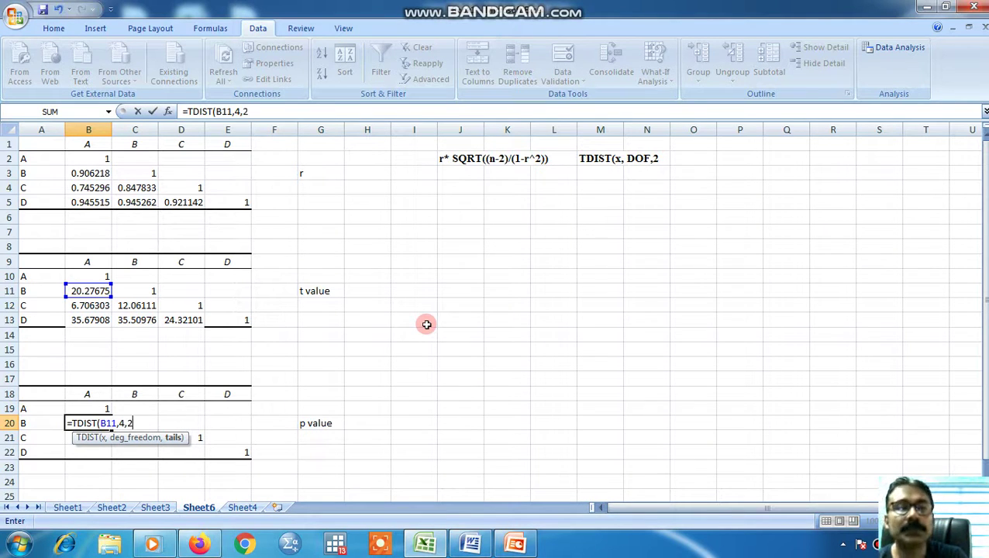
pyautogui.write(')')
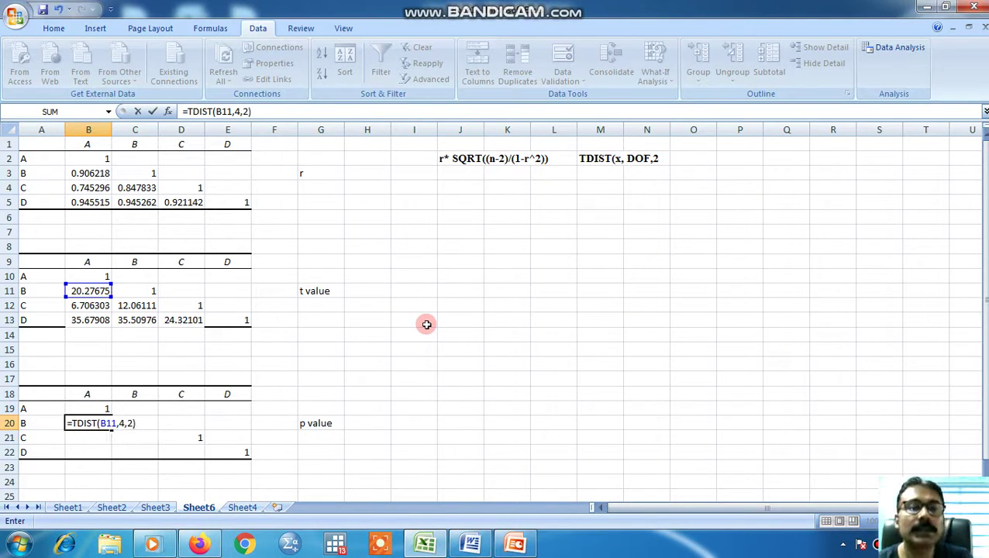
pyautogui.press('Return')
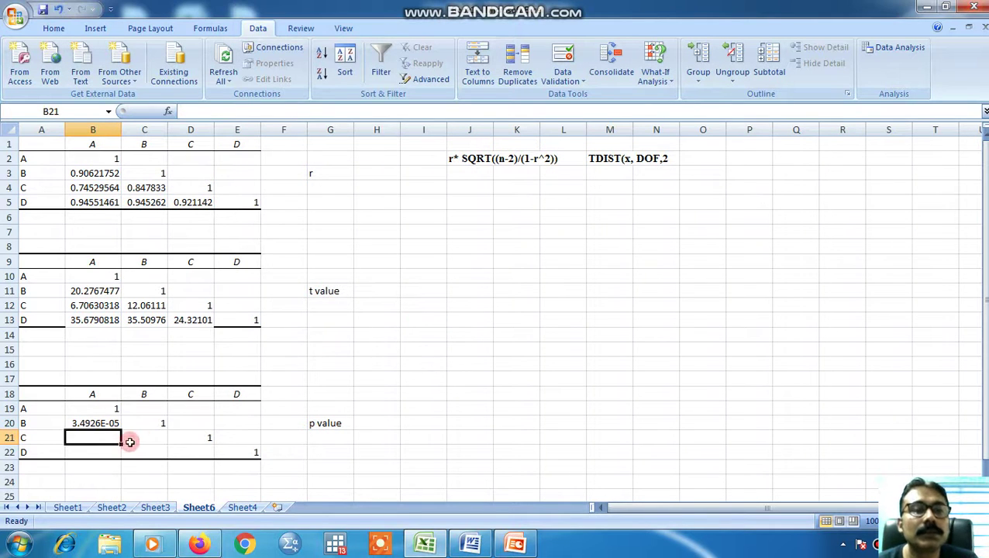
# Fill the TDIST formula from B20 into the remaining cells below the p-value matrix's diagonal: B21:B22, C21:C22 and D22
pyautogui.click(80, 423)
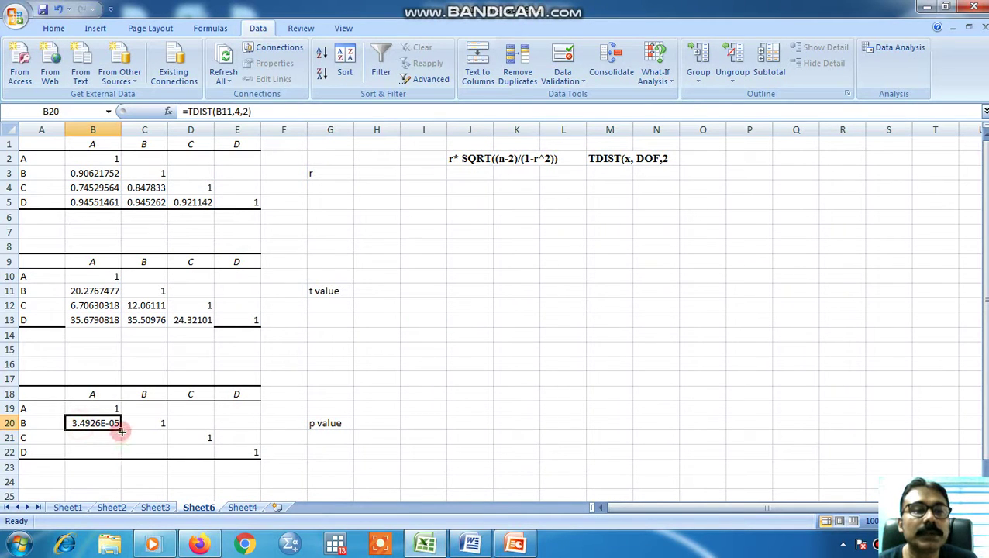
pyautogui.moveTo(120, 430); pyautogui.dragTo(205, 453)
pyautogui.click(92, 439)
pyautogui.click(145, 440)
pyautogui.click(167, 458)
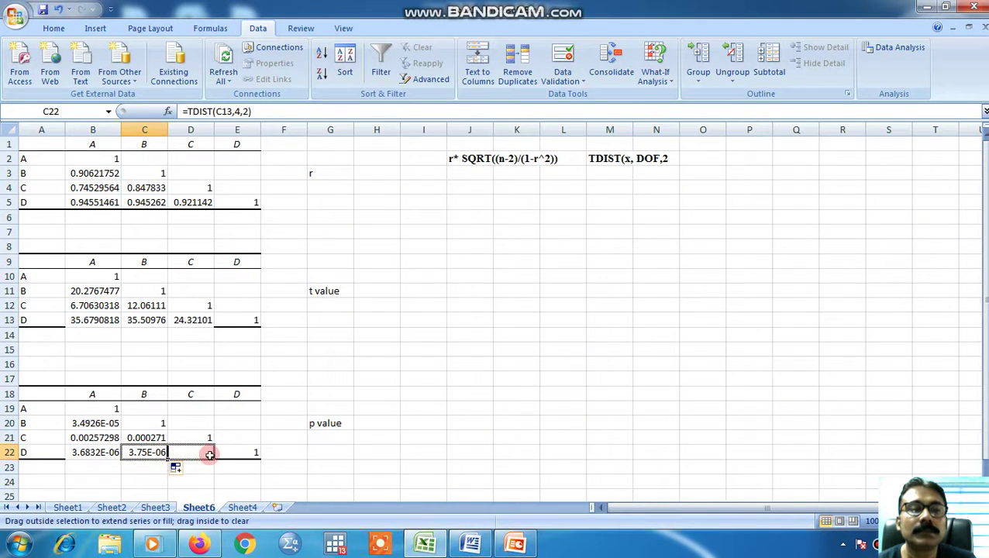
pyautogui.click(515, 452)
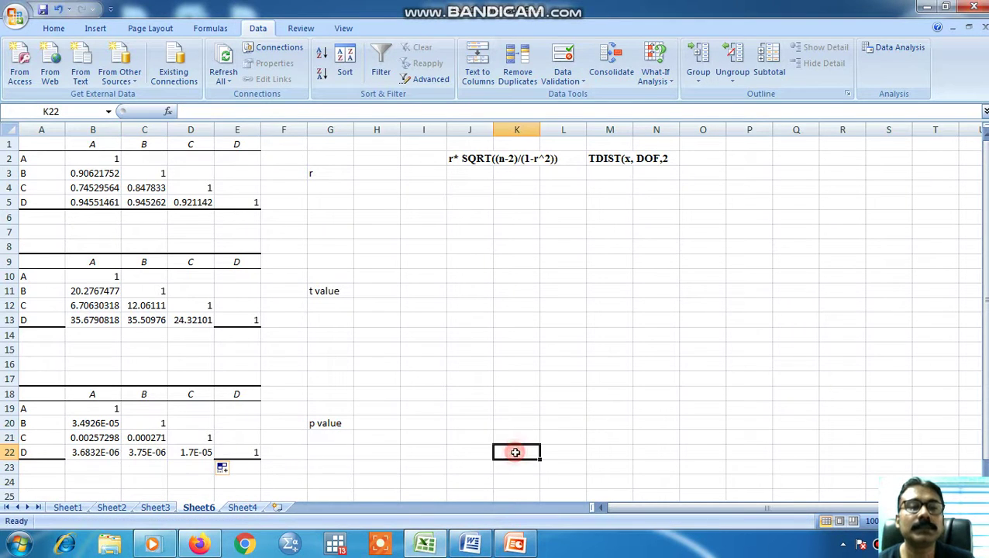
# Widen column B to show more digits and enter the significance threshold <0.05 in I20 beside the p value label
pyautogui.click(81, 423)
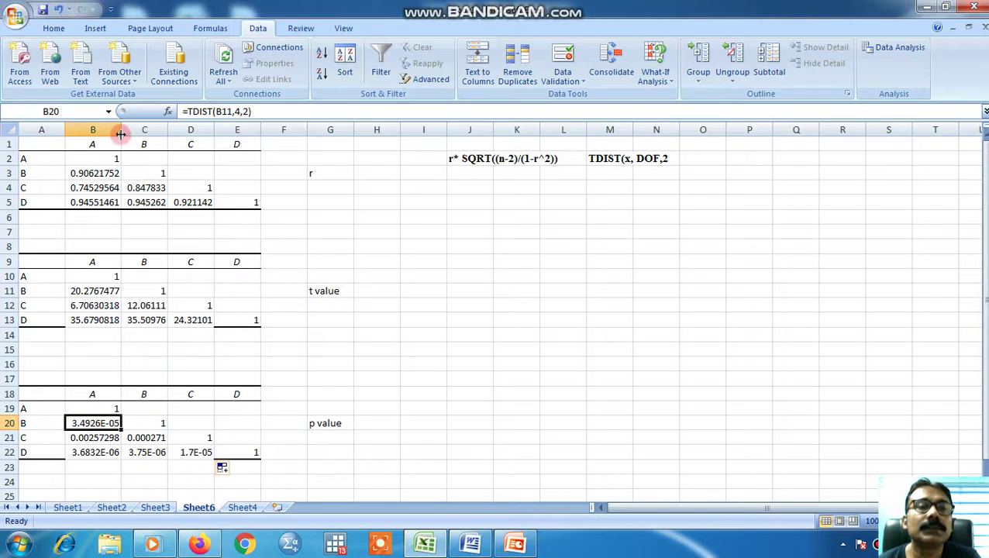
pyautogui.moveTo(121, 130); pyautogui.dragTo(180, 147)
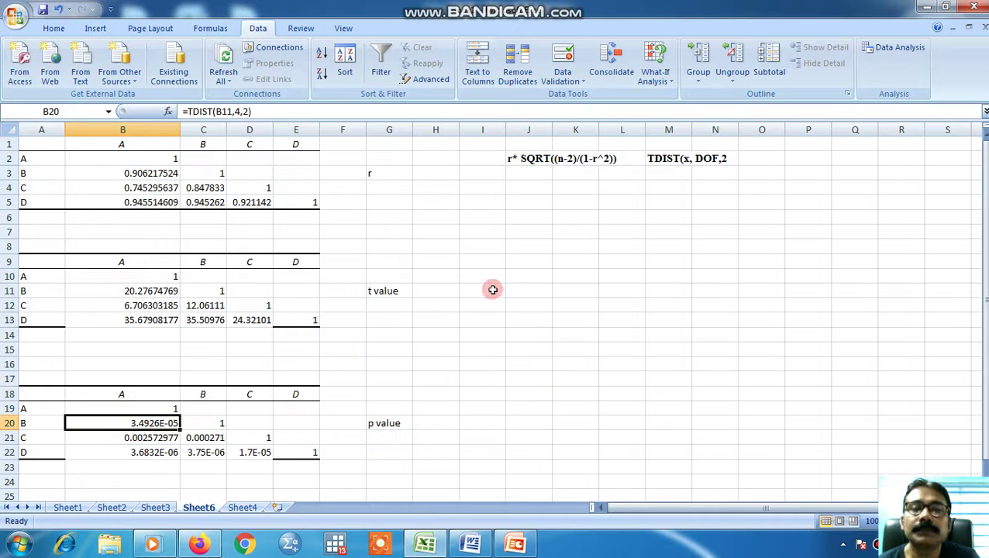
pyautogui.click(472, 424)
pyautogui.write('0.05')
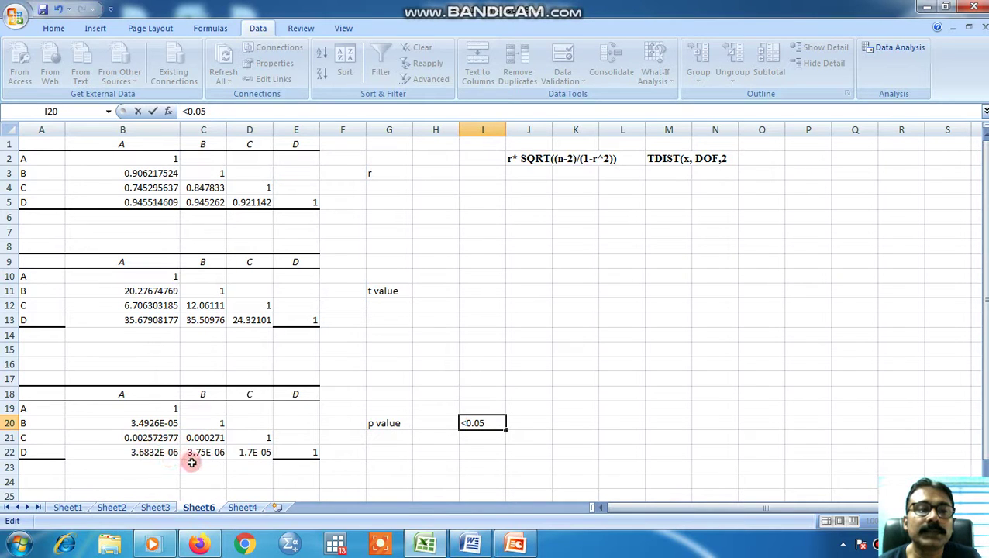
pyautogui.doubleClick(148, 454)
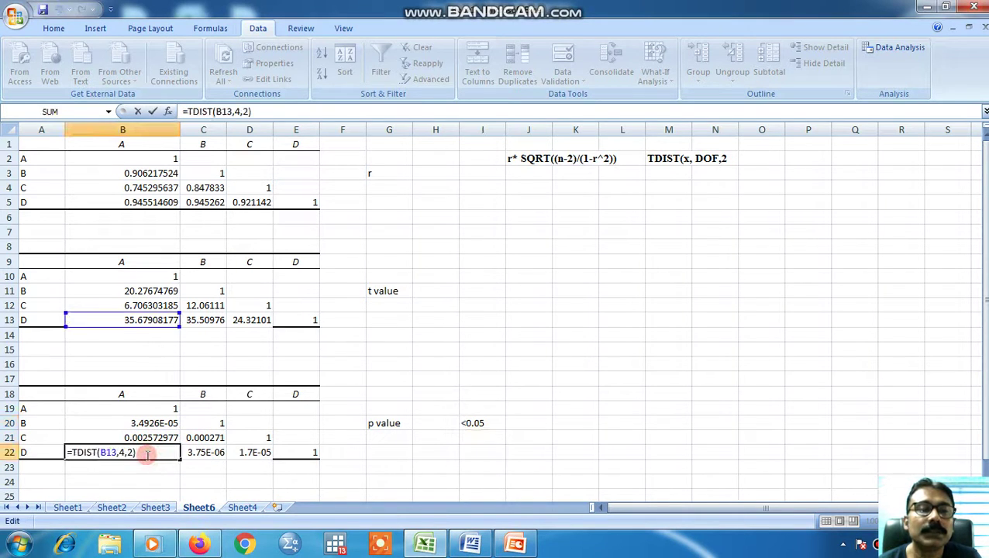
pyautogui.press('Return')
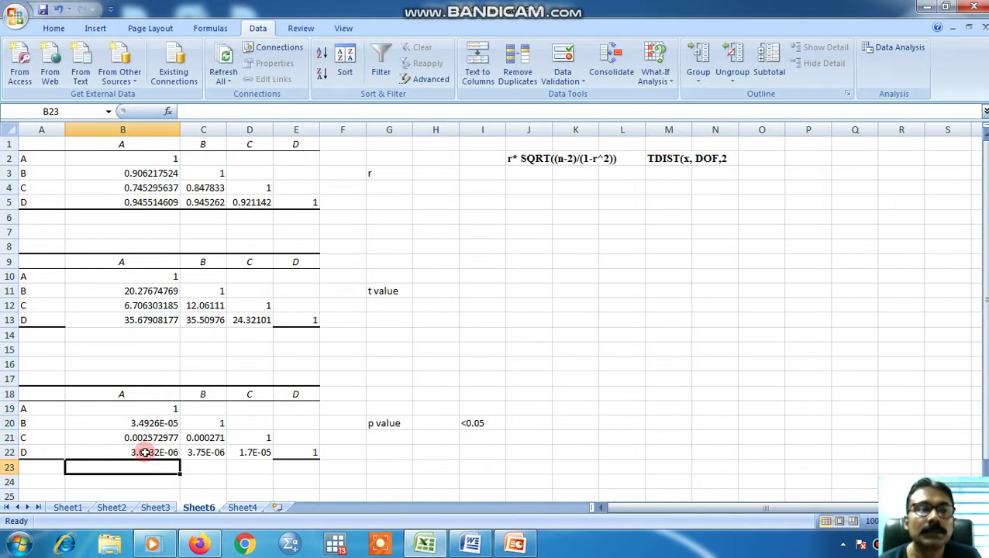